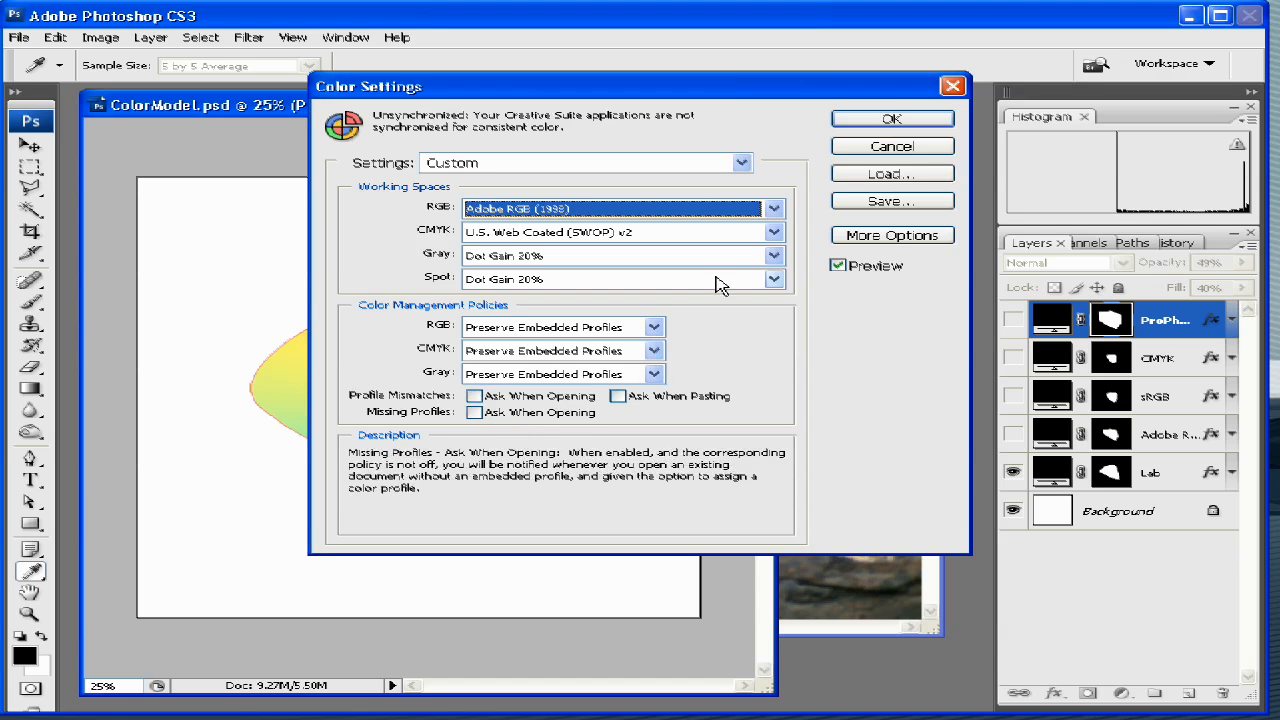
Expand the color settings to show the conversion options, choose the Relative Colorimetric intent with the Adobe (ACE) engine, and apply the settings.
left_click(892, 246)
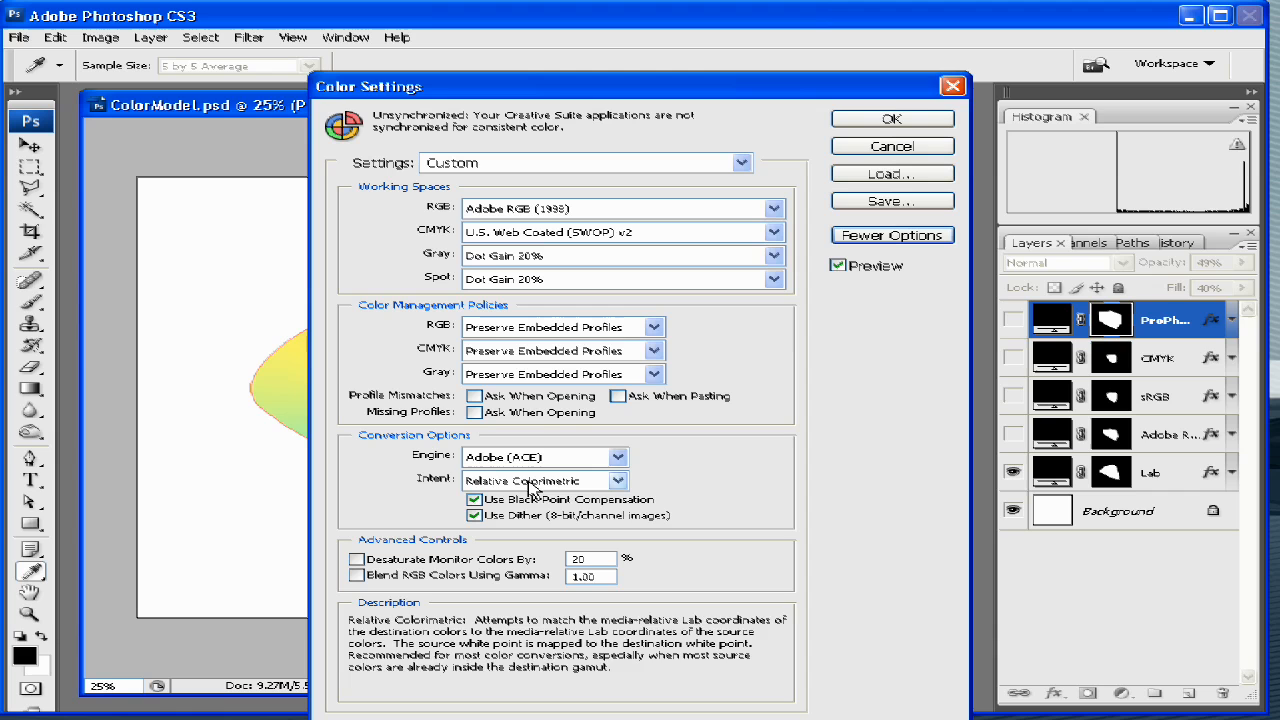
left_click(618, 482)
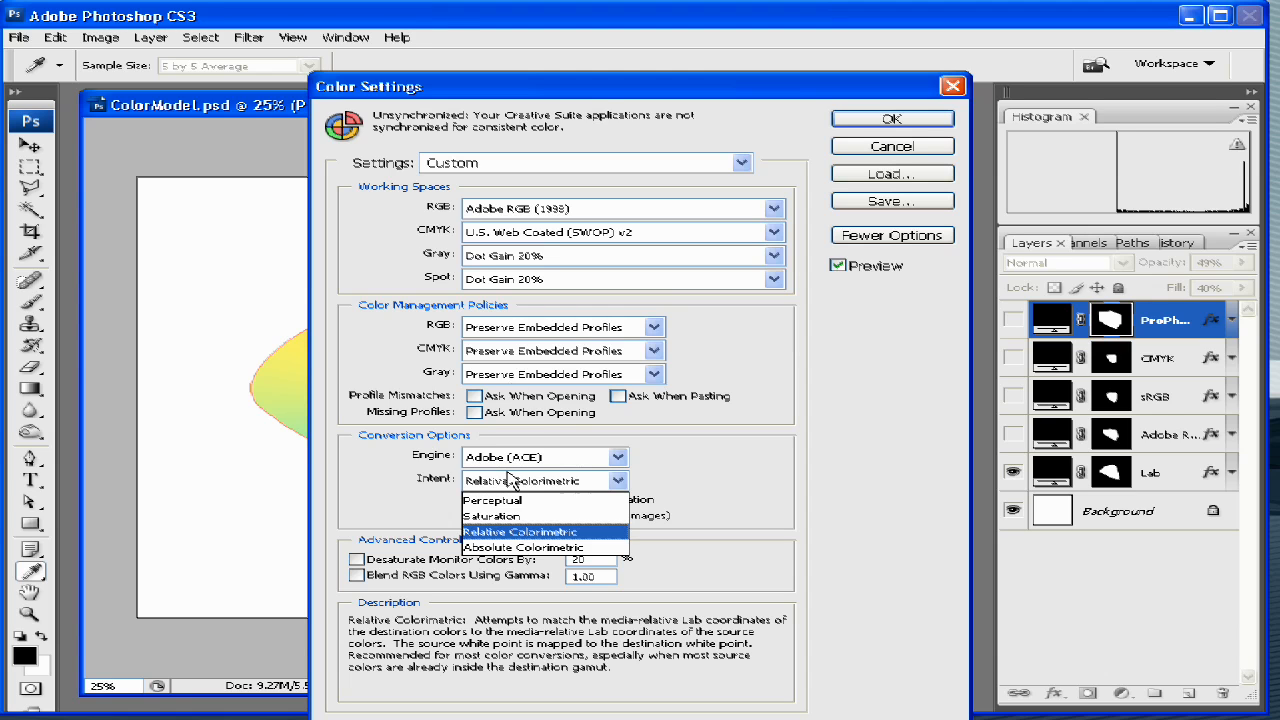
left_click(526, 532)
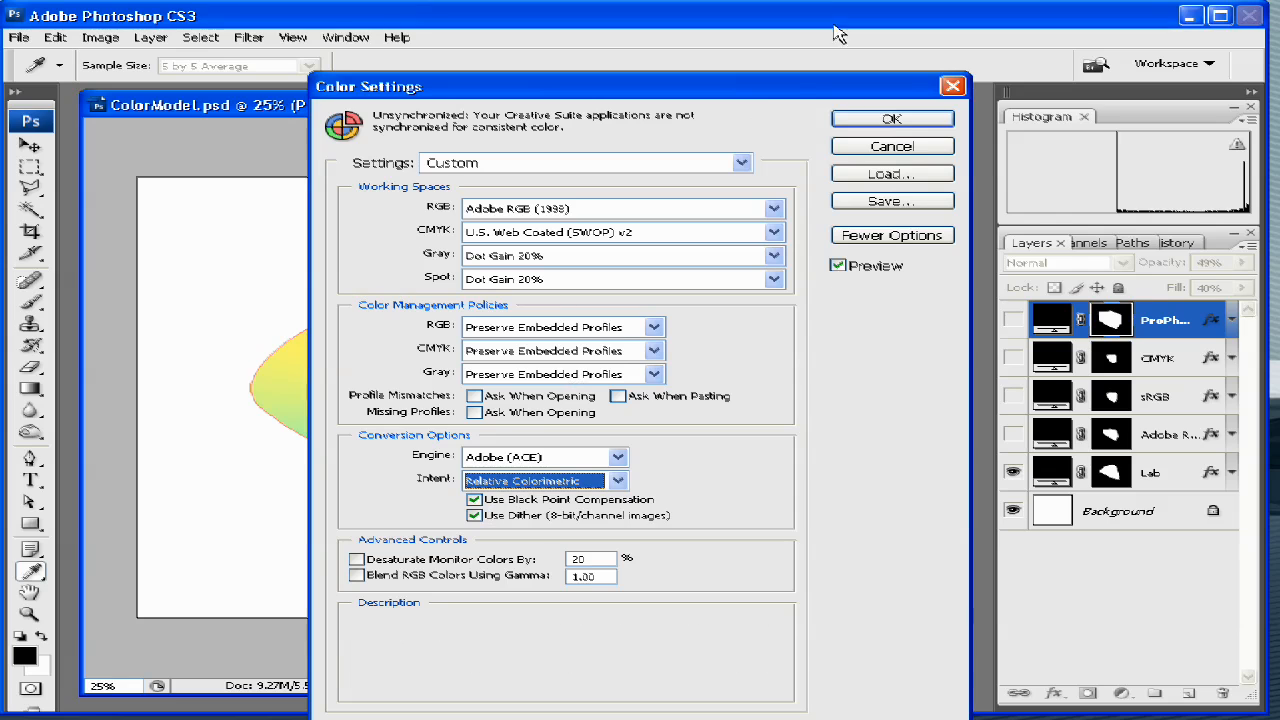
left_click(891, 120)
key("v")
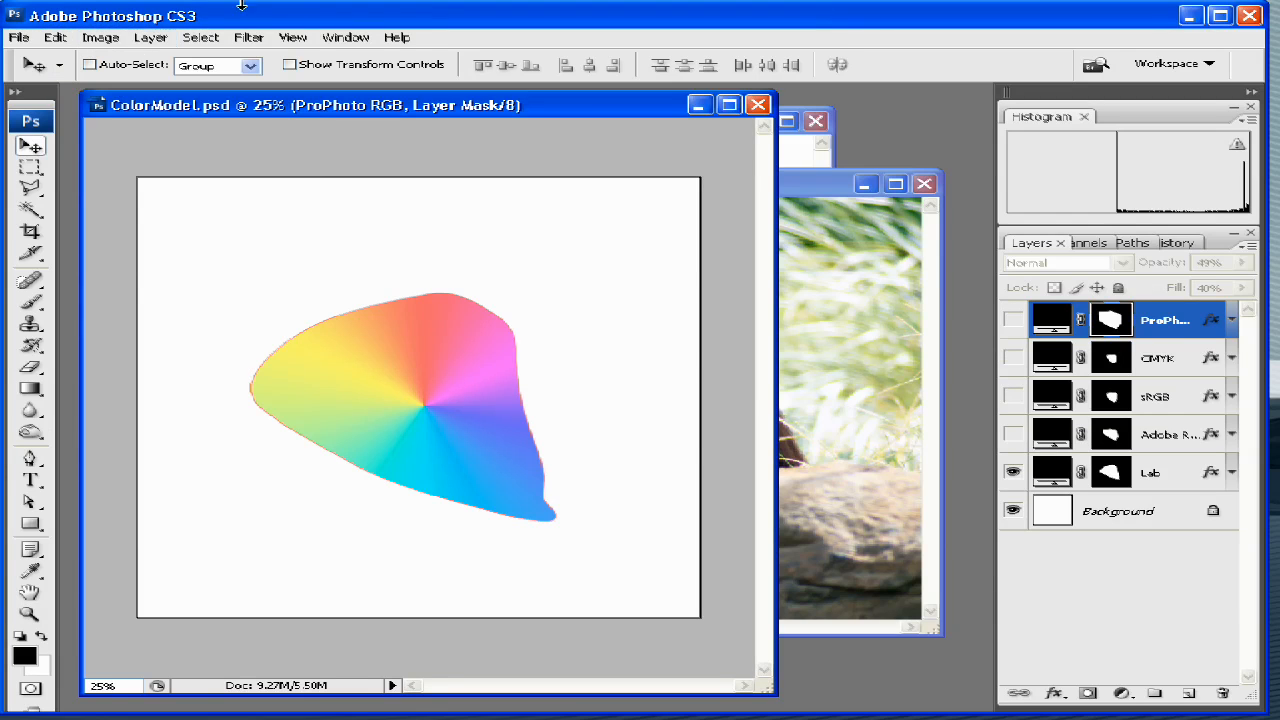
Start a Convert to Profile on ColorModel.psd and preview the U.S. Web Coated (SWOP) v2 conversion with the Perceptual intent.
left_click(92, 40)
mouse_move(56, 40)
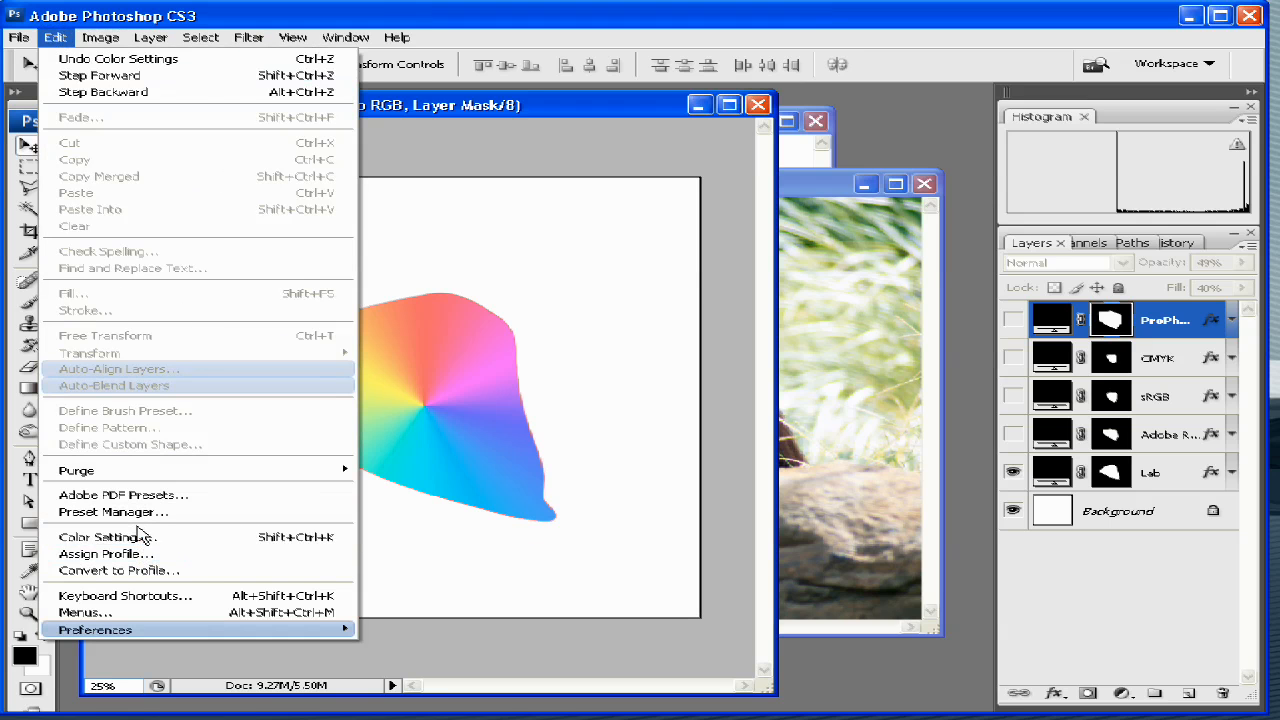
mouse_move(102, 45)
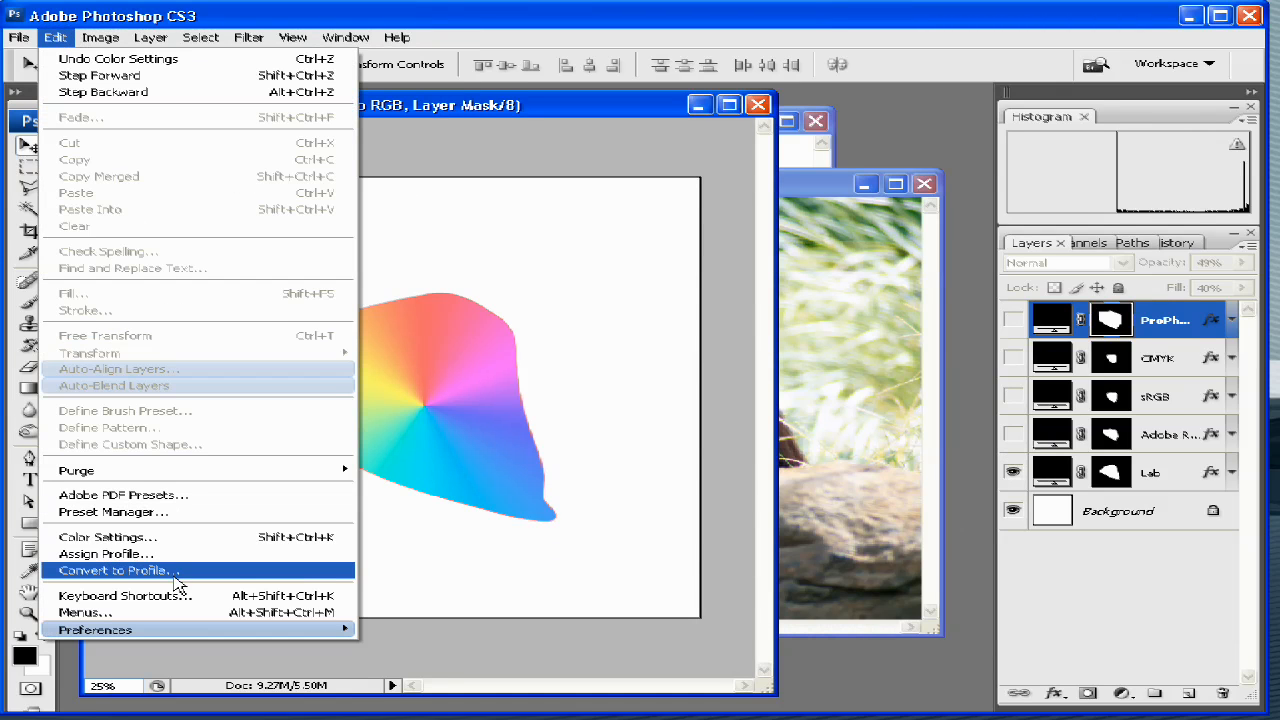
left_click(150, 572)
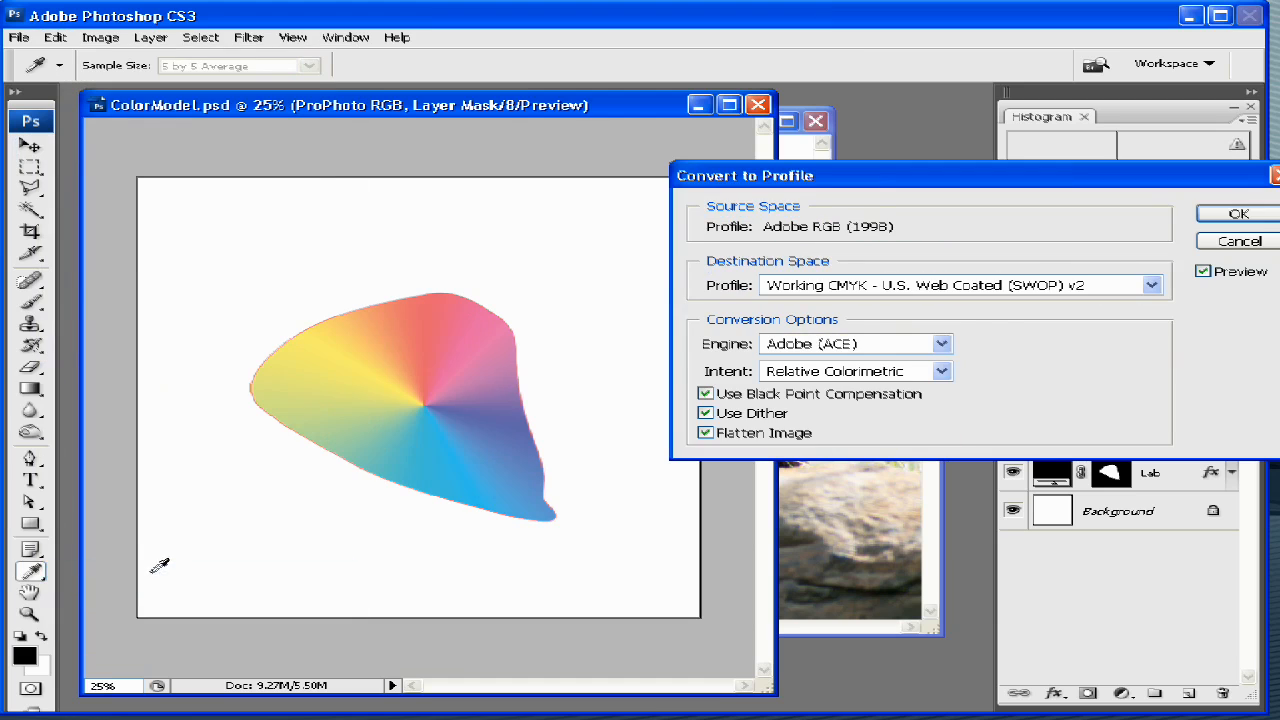
left_click_drag(793, 157, 795, 157)
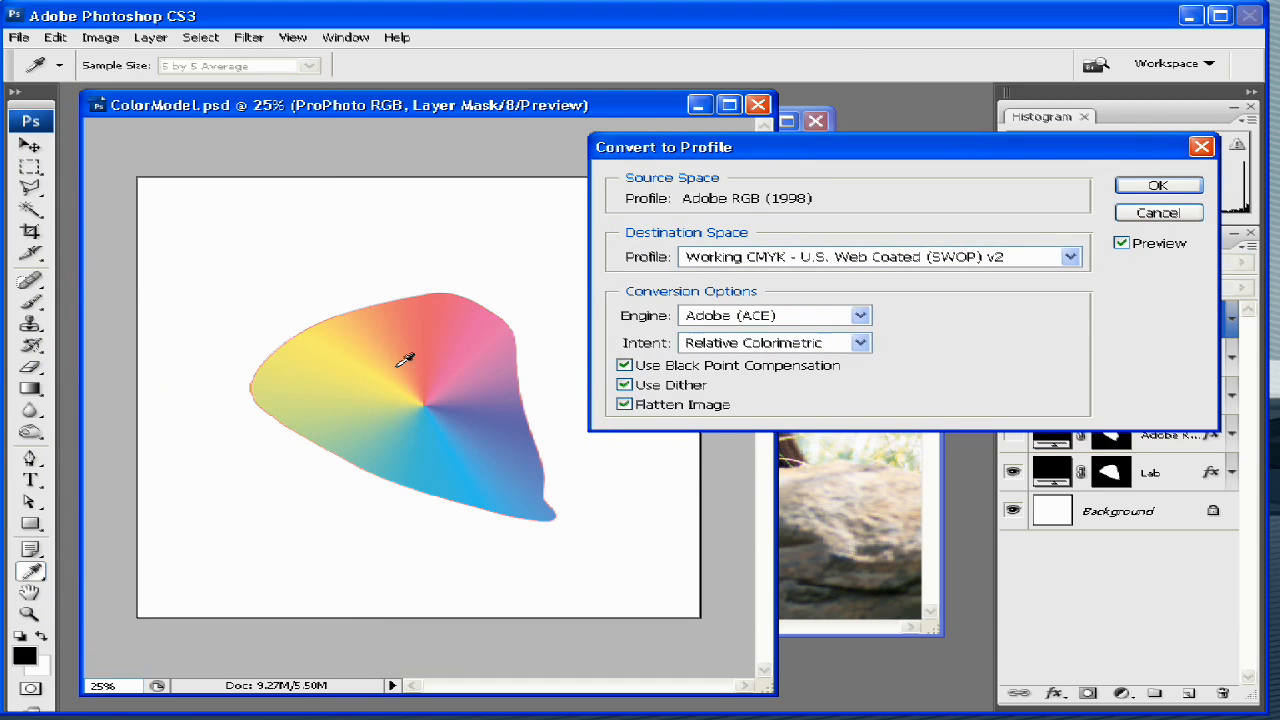
left_click(850, 344)
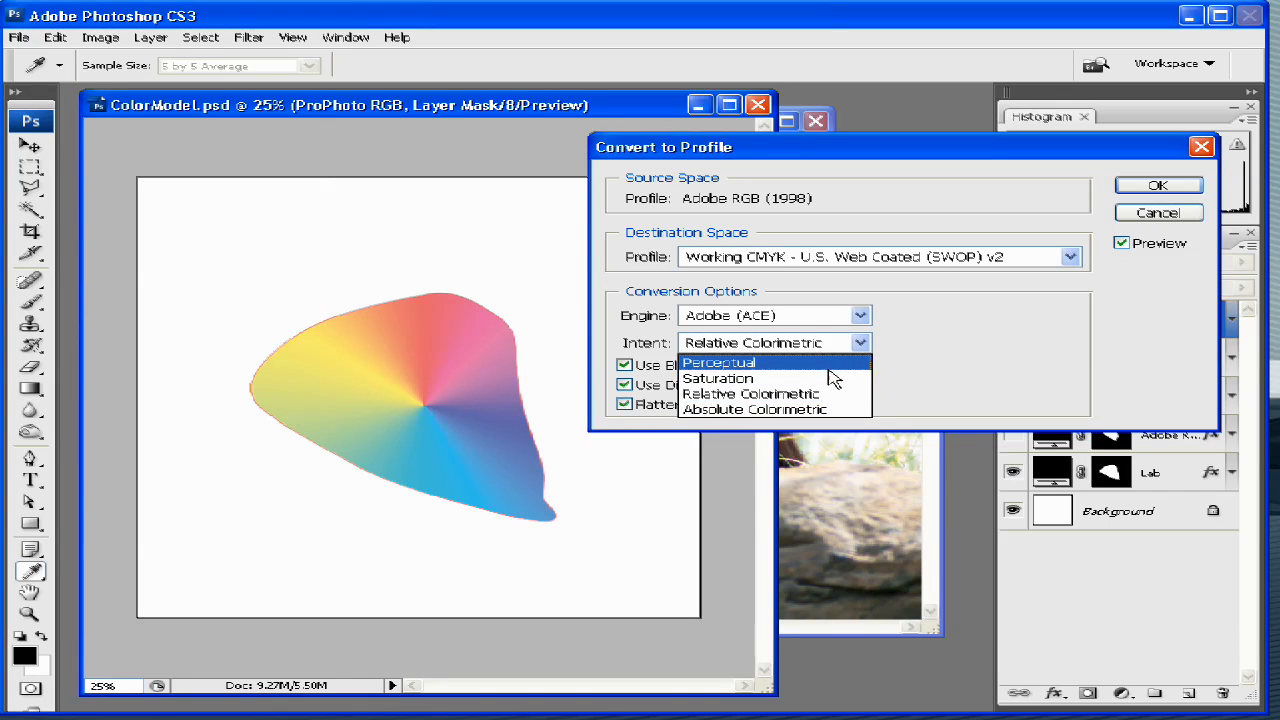
left_click(830, 366)
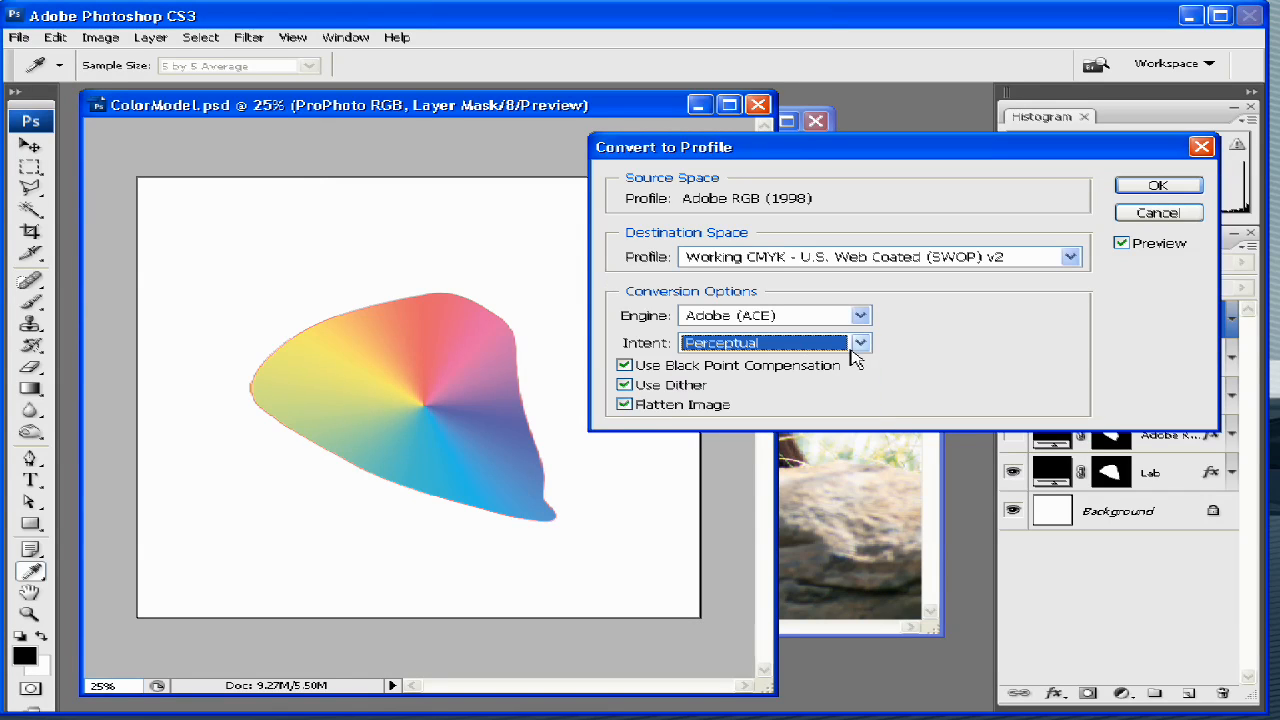
Compare the conversion preview by alternating the rendering intent between Relative Colorimetric and Perceptual, ending on Perceptual.
left_click(853, 350)
left_click(830, 401)
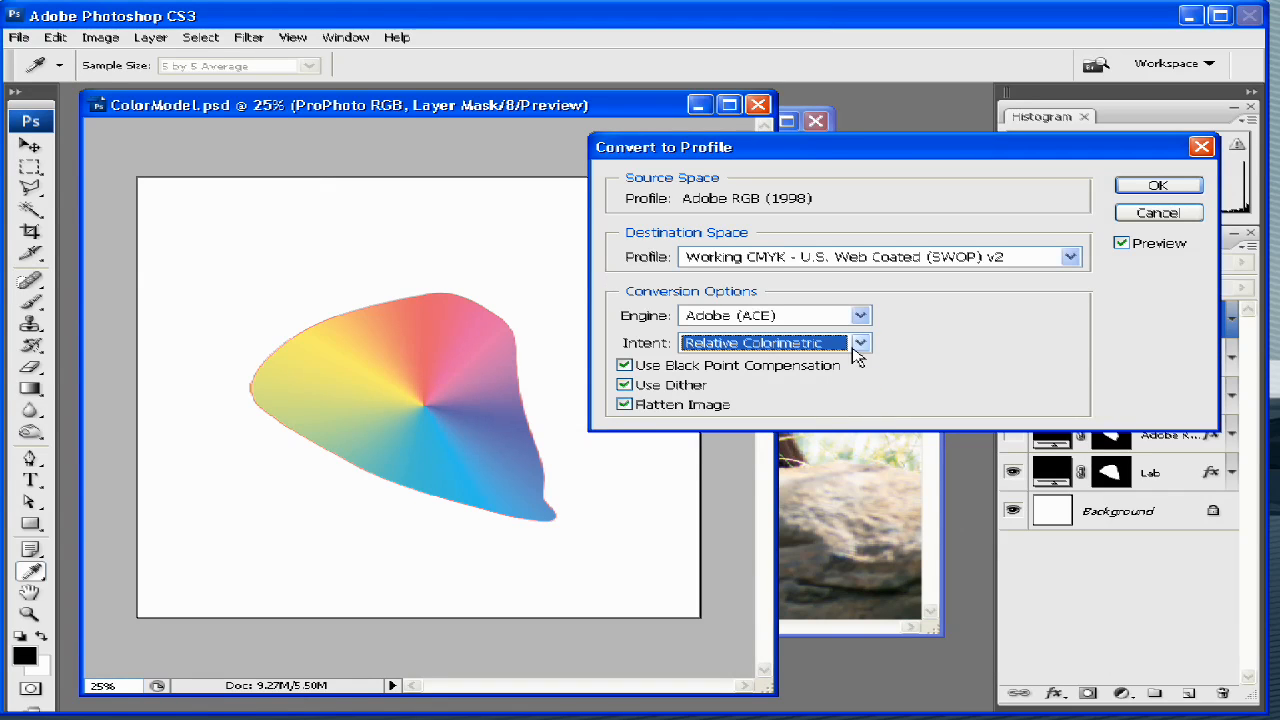
left_click(857, 348)
left_click(831, 362)
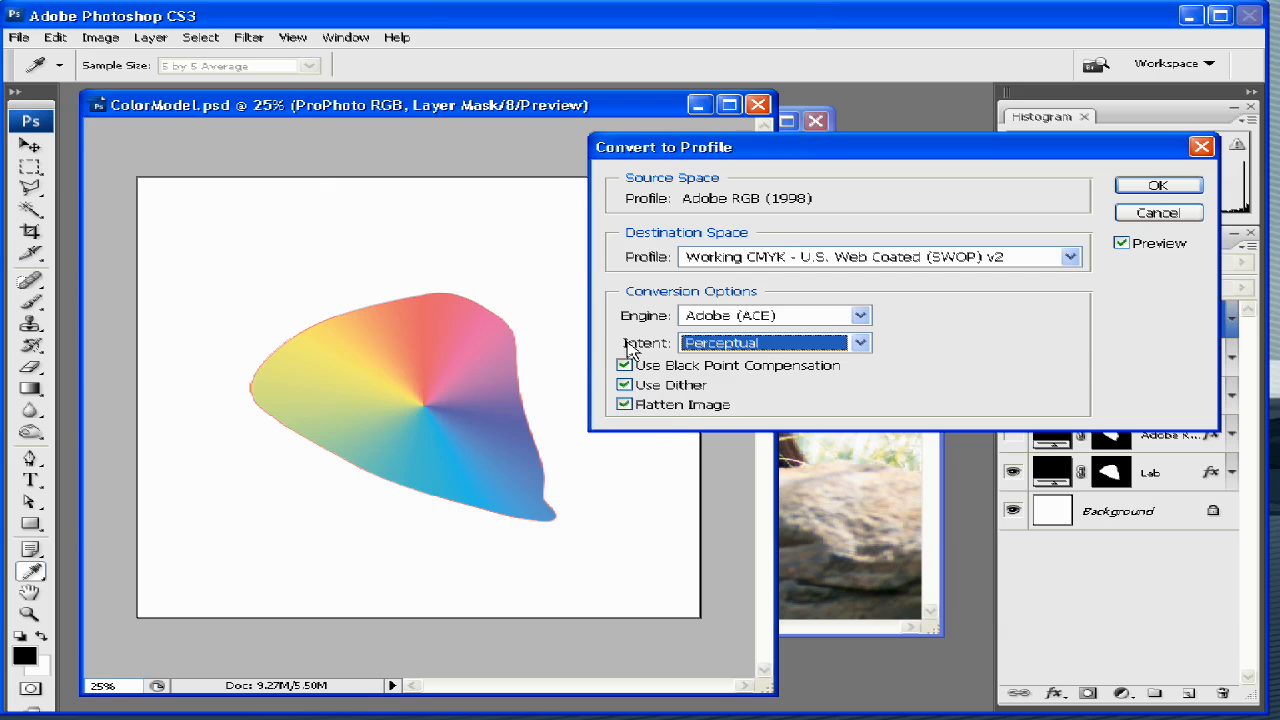
left_click(859, 343)
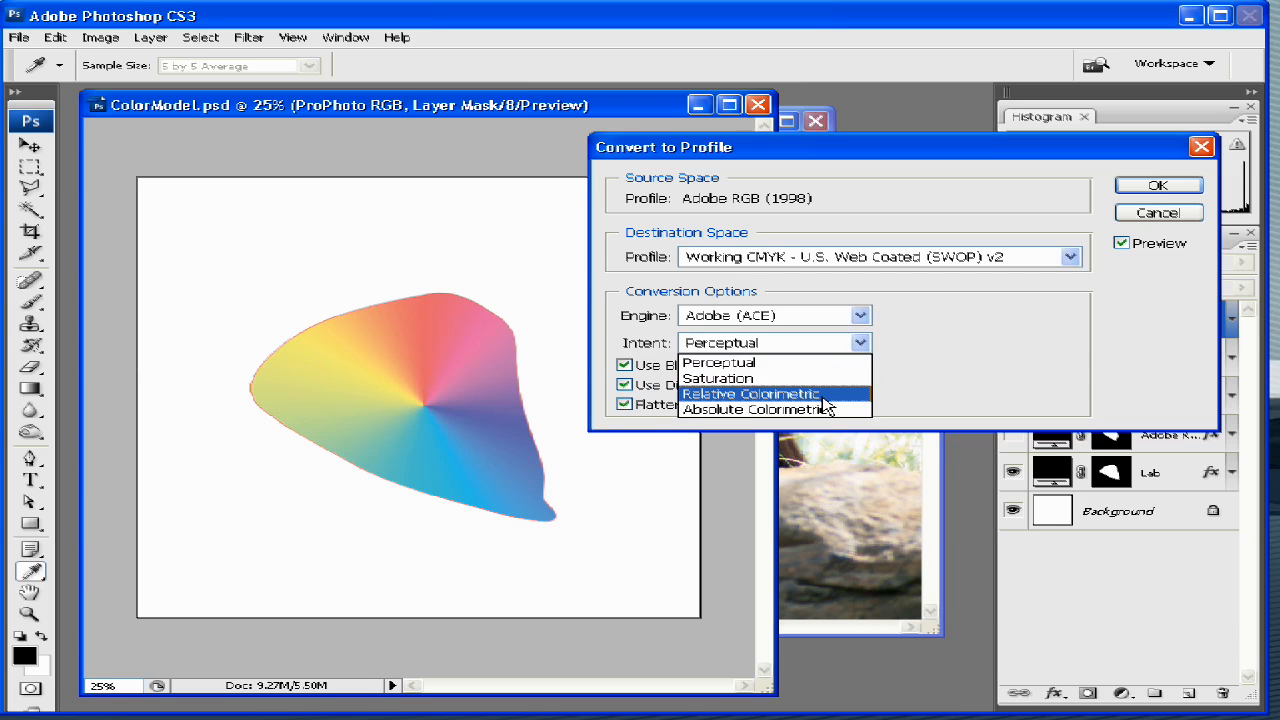
left_click(823, 396)
left_click(857, 343)
left_click(830, 364)
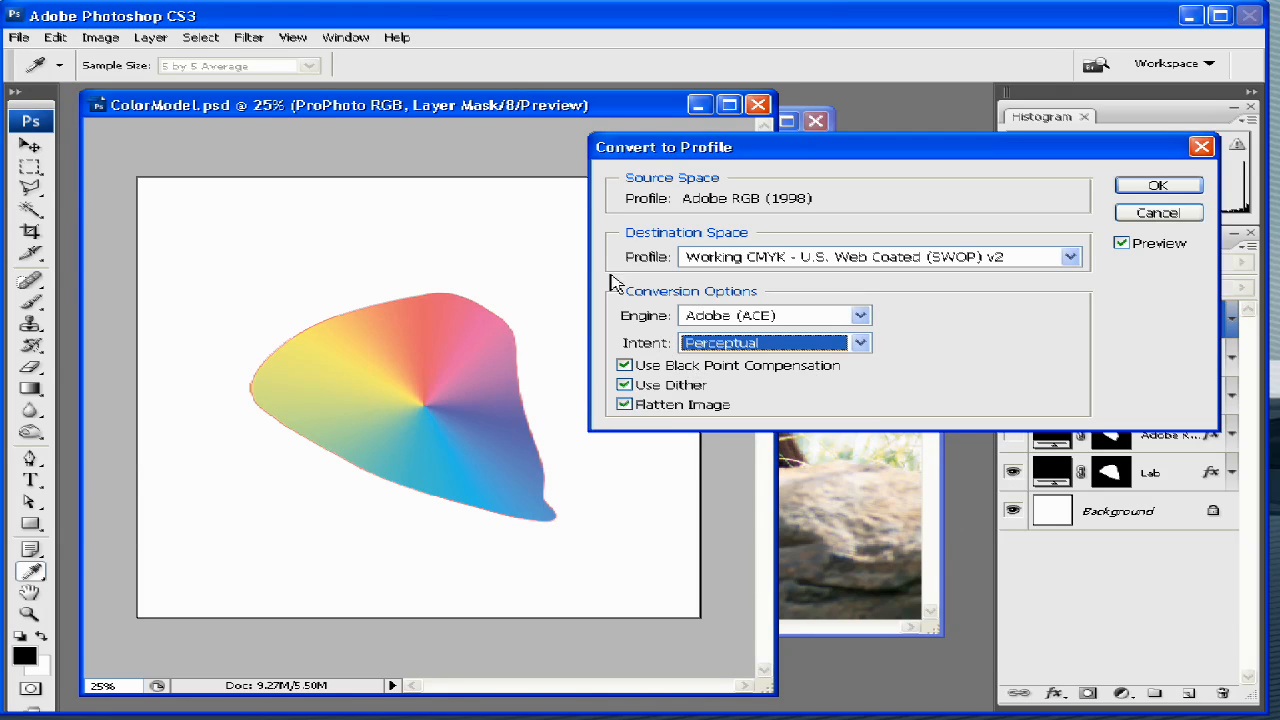
Compare the conversion preview with black point compensation off and on, leaving both compensation and dither enabled.
left_click(624, 366)
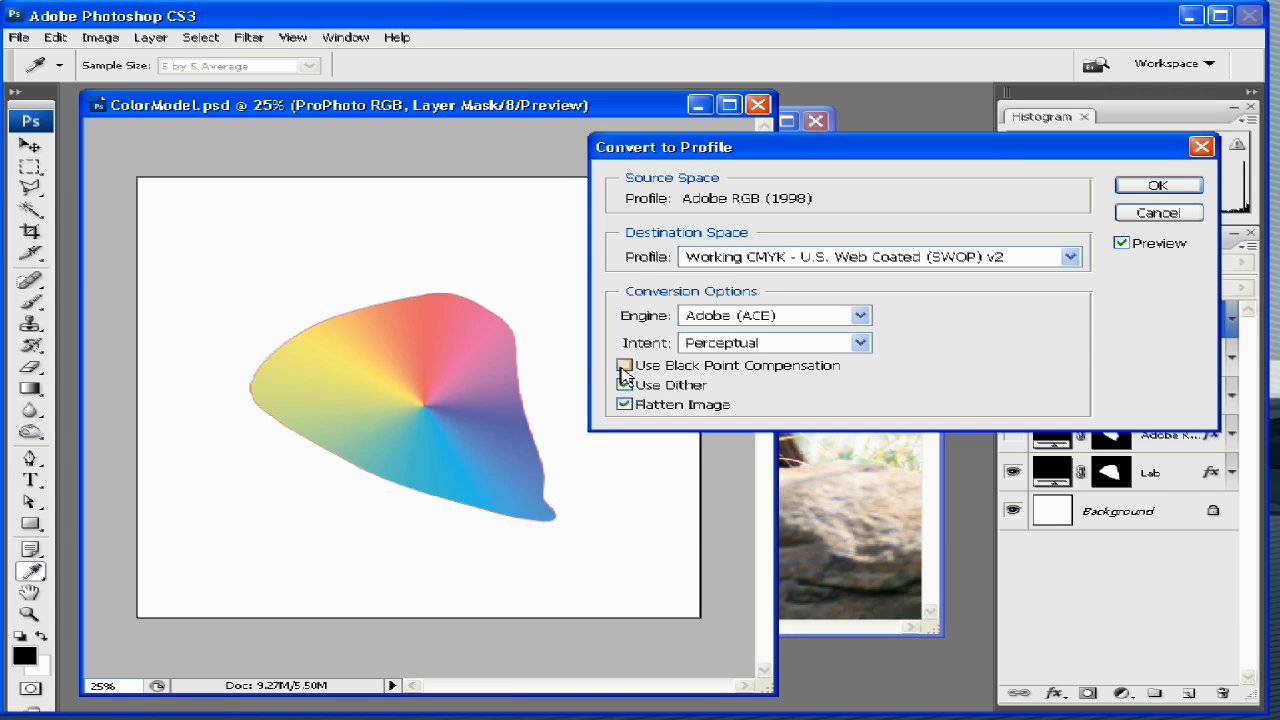
left_click(623, 366)
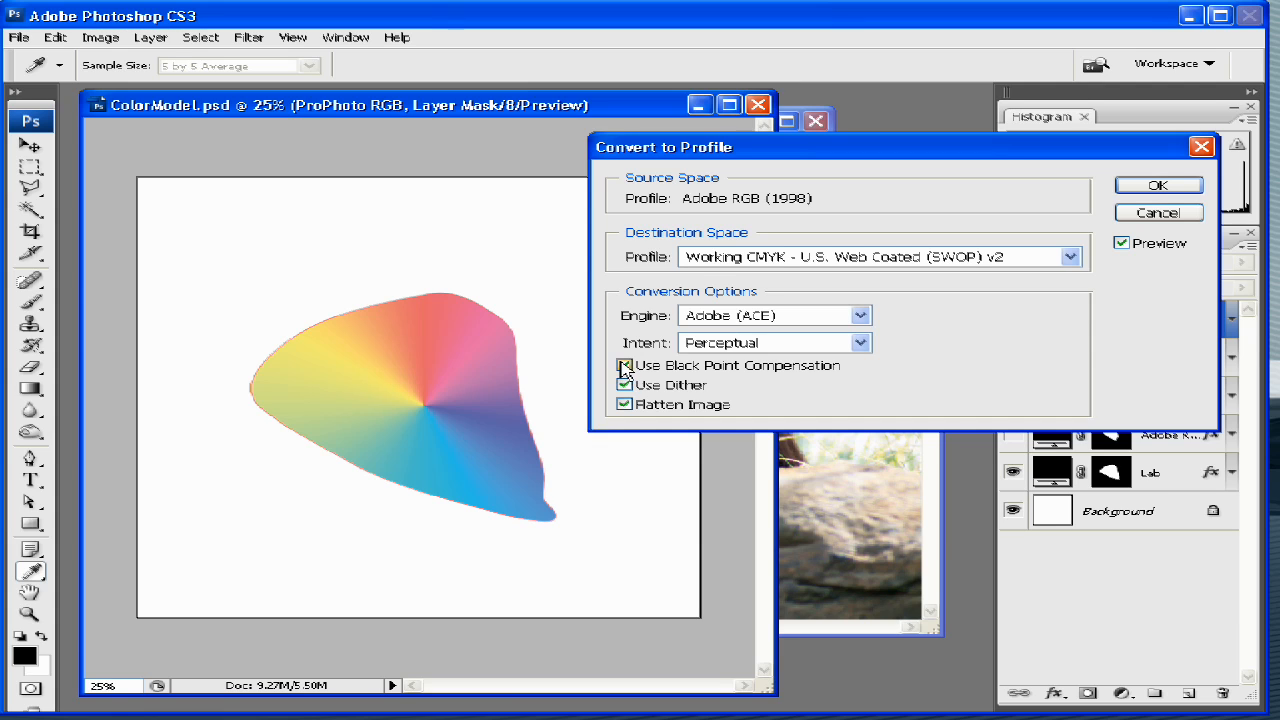
left_click(624, 366)
left_click(624, 366)
left_click(624, 384)
Look through the available destination profiles without changing the selection, and cancel the profile conversion.
left_click(1070, 258)
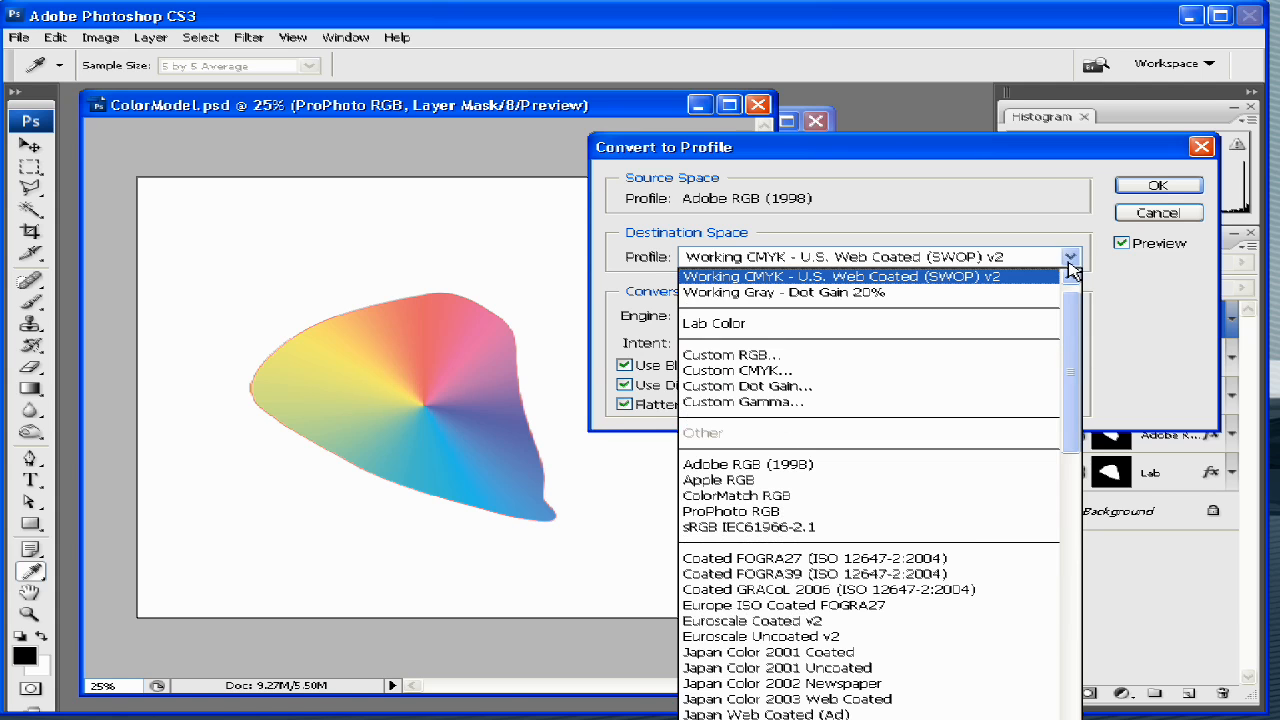
left_click_drag(1080, 395, 1085, 520)
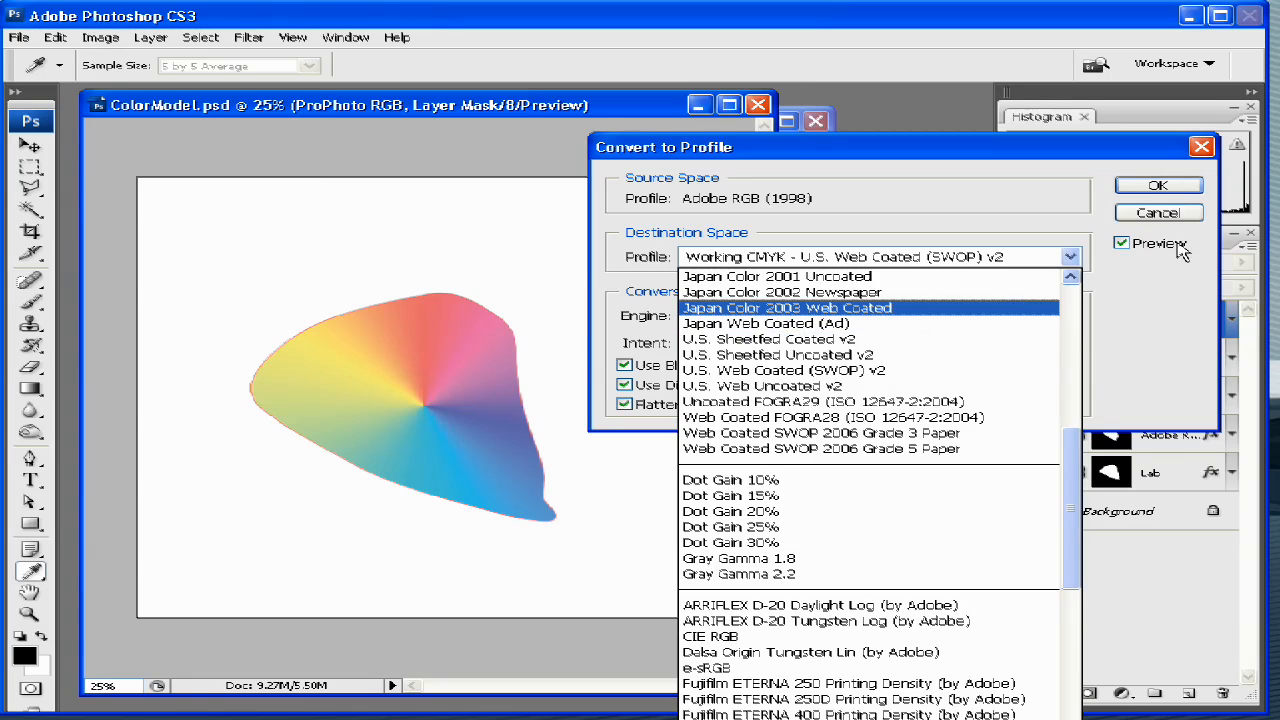
left_click(1145, 291)
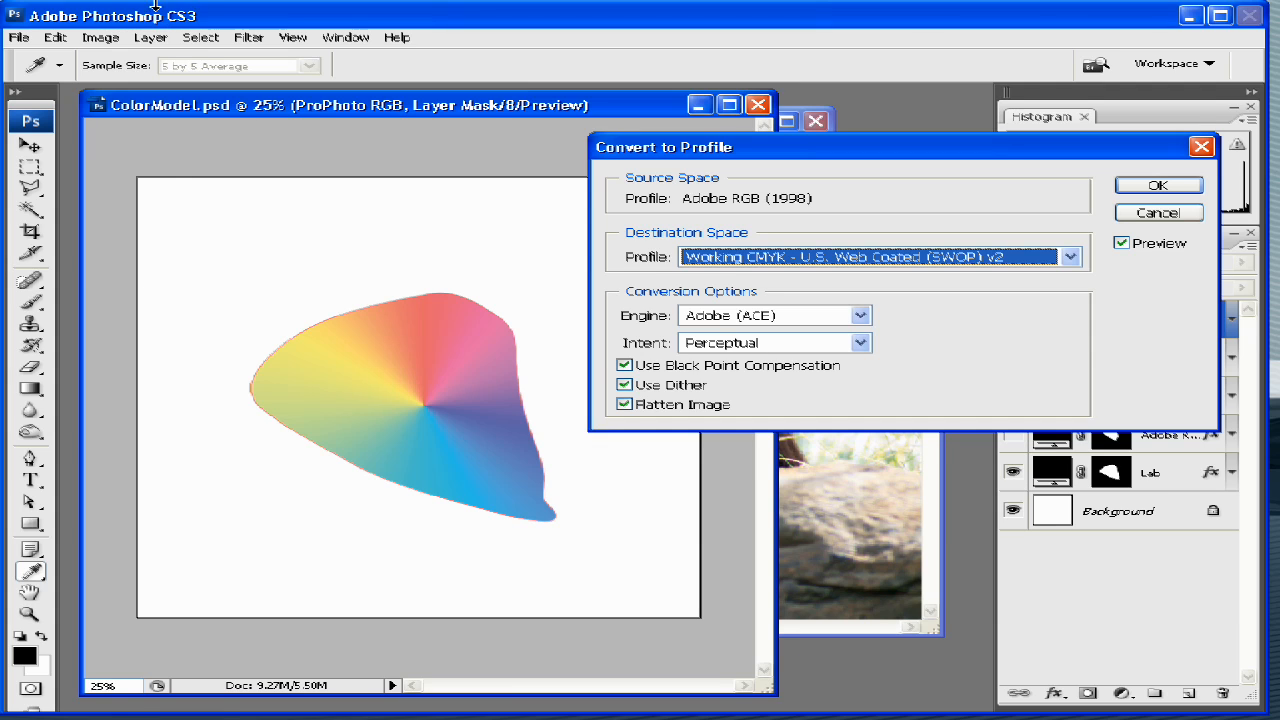
left_click(1160, 214)
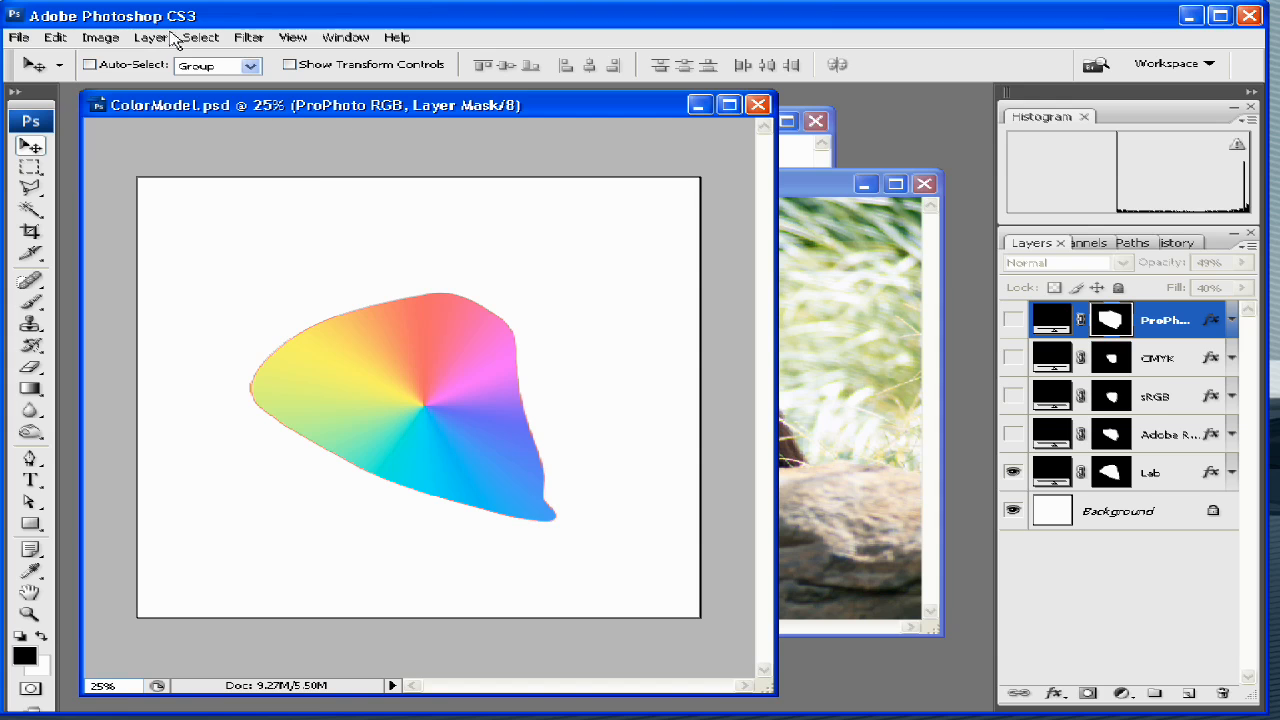
Reopen Convert to Profile for the color model image and review the destination profiles, keeping U.S. Web Coated (SWOP) v2.
left_click(55, 38)
left_click(88, 570)
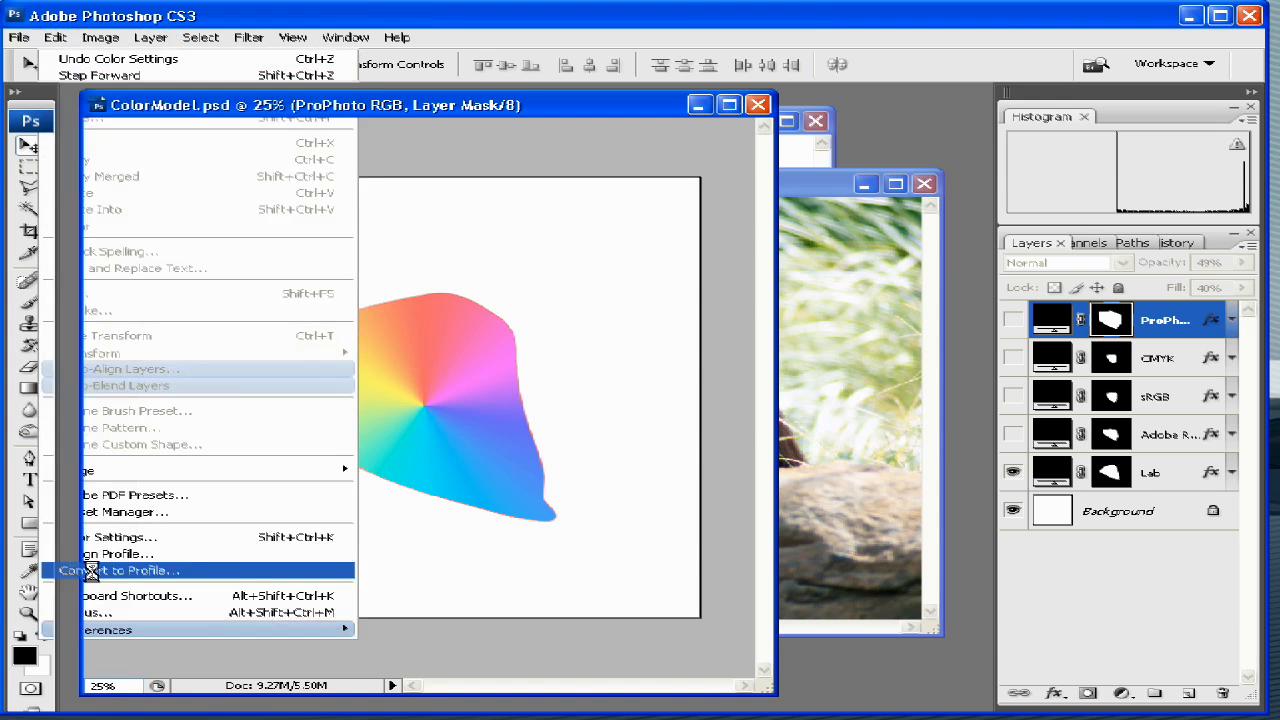
left_click(800, 257)
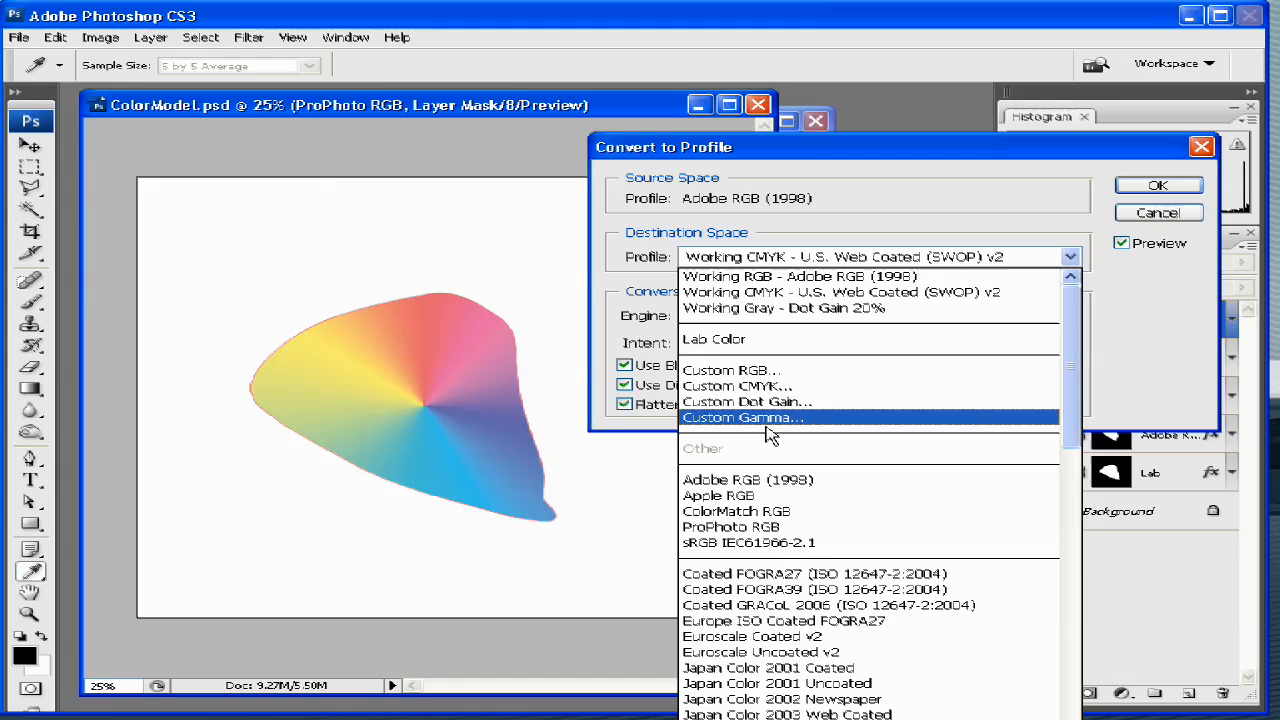
left_click(1065, 149)
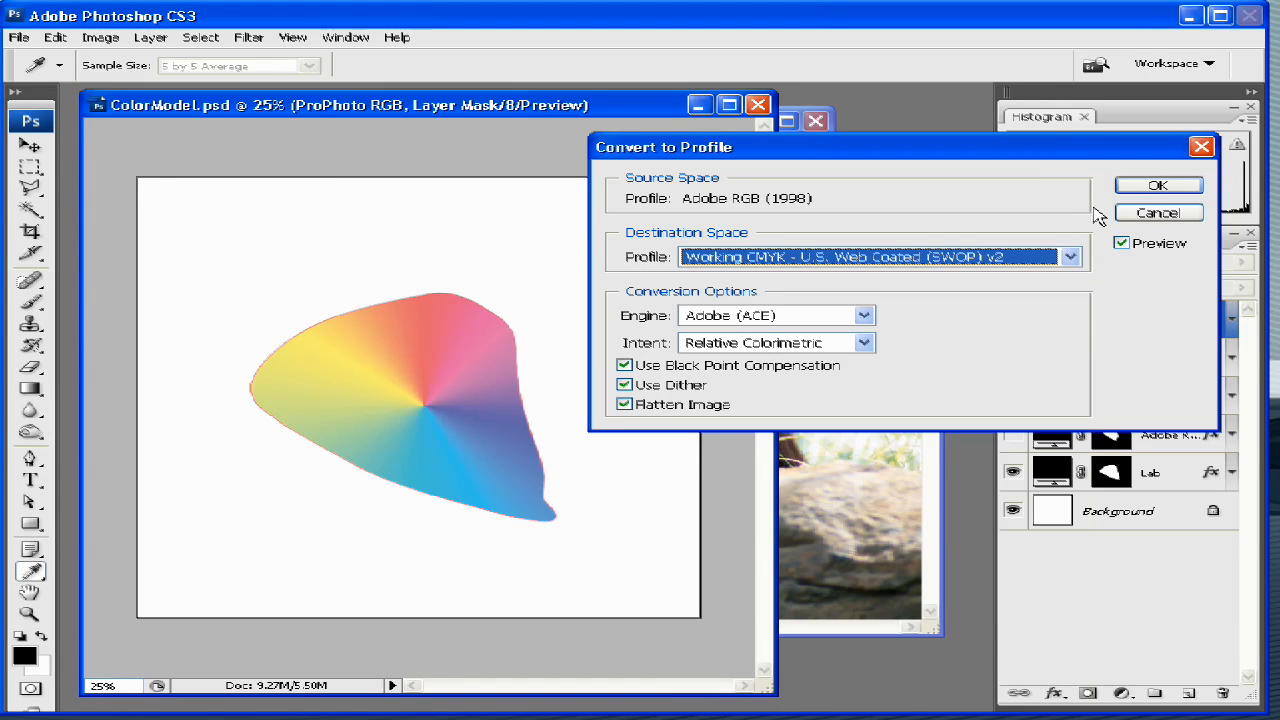